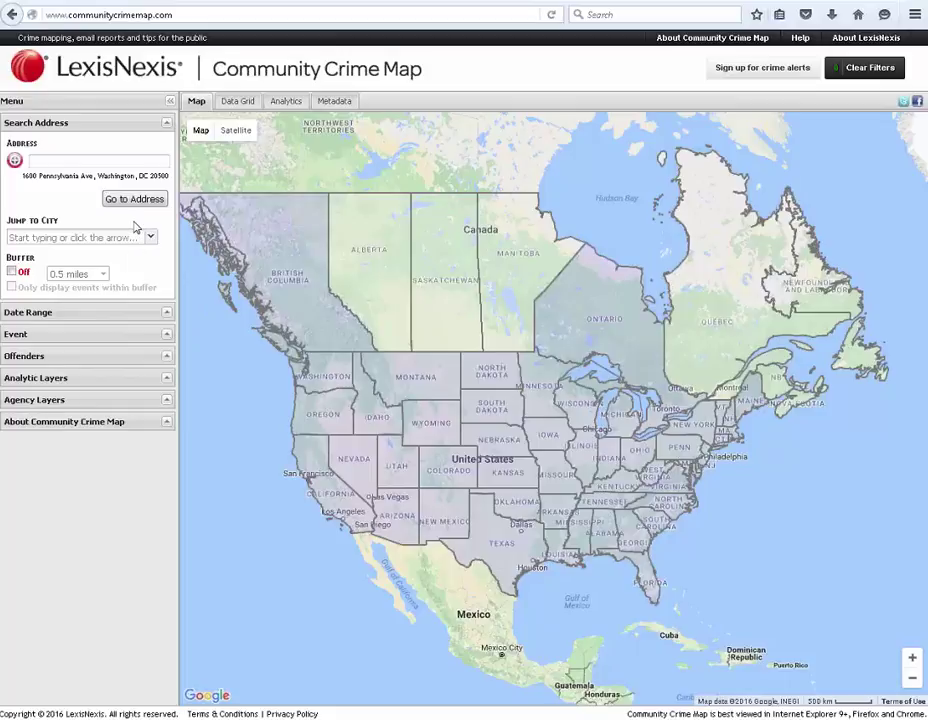
# - Look through the list of participating Ontario cities, then close it
pyautogui.moveTo(200, 130)
pyautogui.click(592, 311)
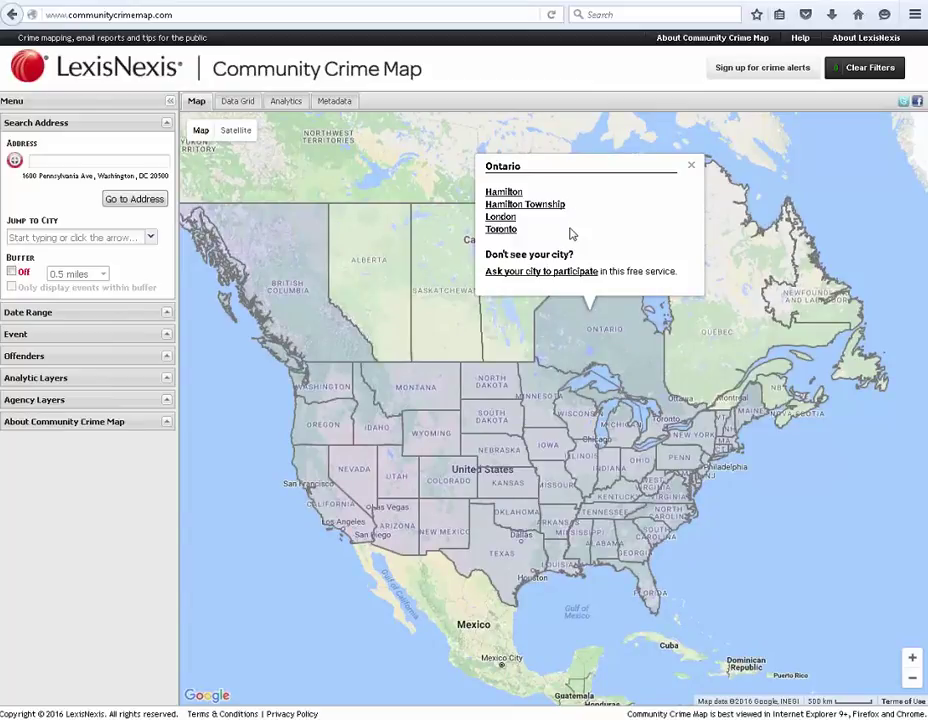
pyautogui.click(690, 166)
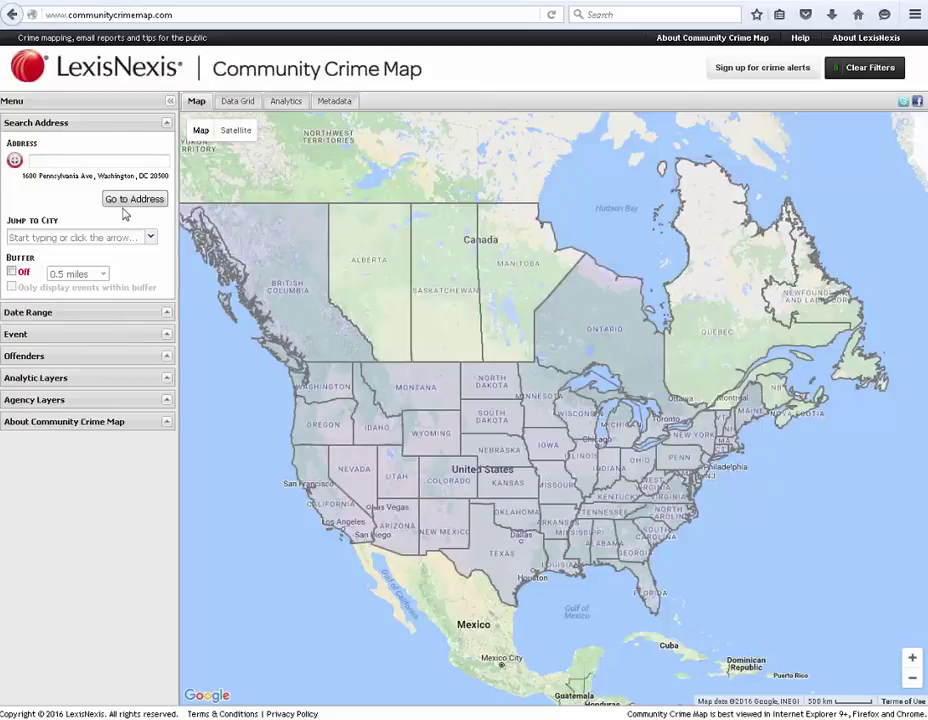
# - Search the address 'hamilton ontario' and go to the Hamilton, Ontario match
pyautogui.click(63, 161)
pyautogui.write('hamilton ontario')
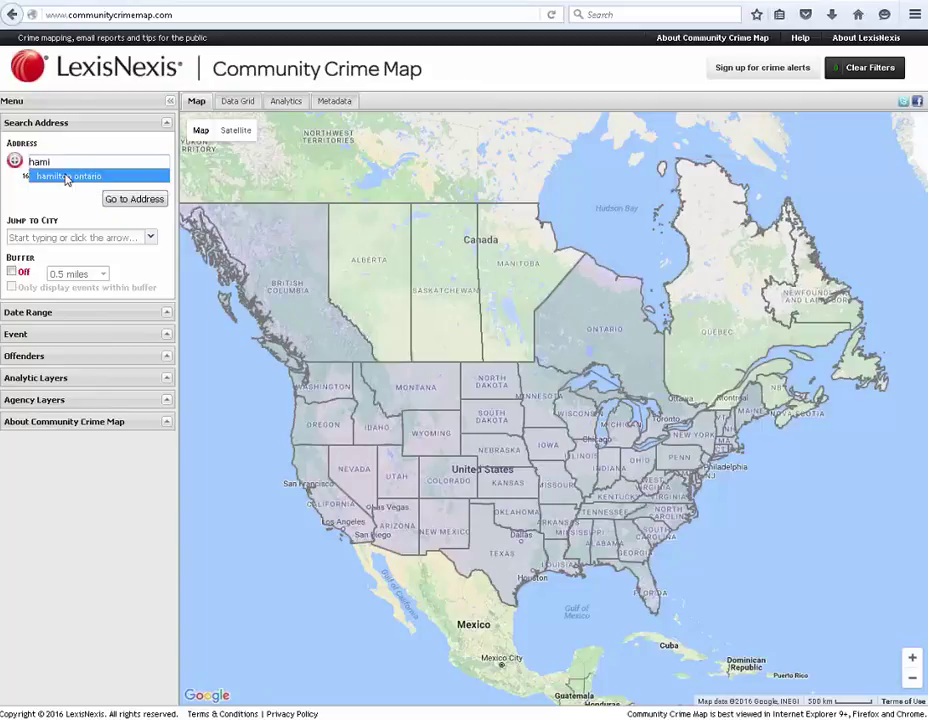
pyautogui.click(117, 201)
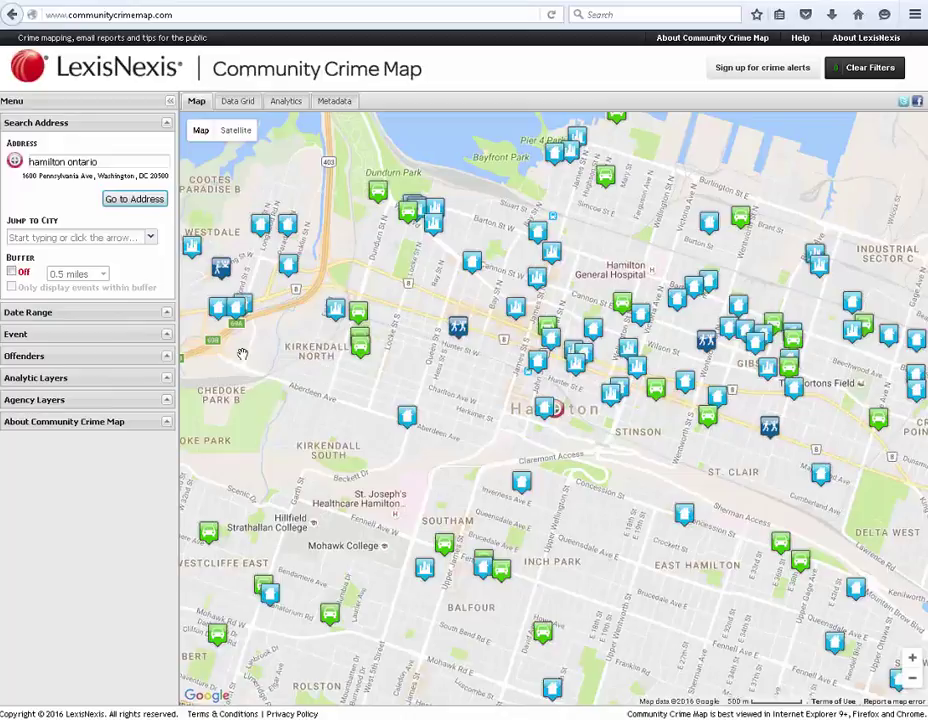
# - Set a 1-mile buffer around the address, then switch the buffer and its 'within buffer' filter off
pyautogui.click(12, 273)
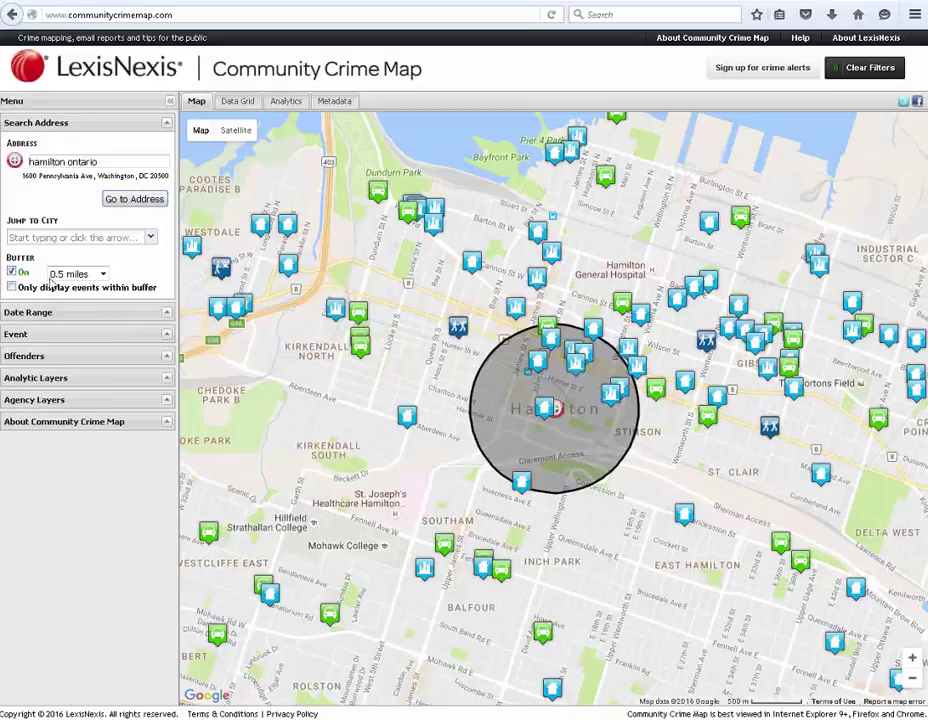
pyautogui.click(103, 274)
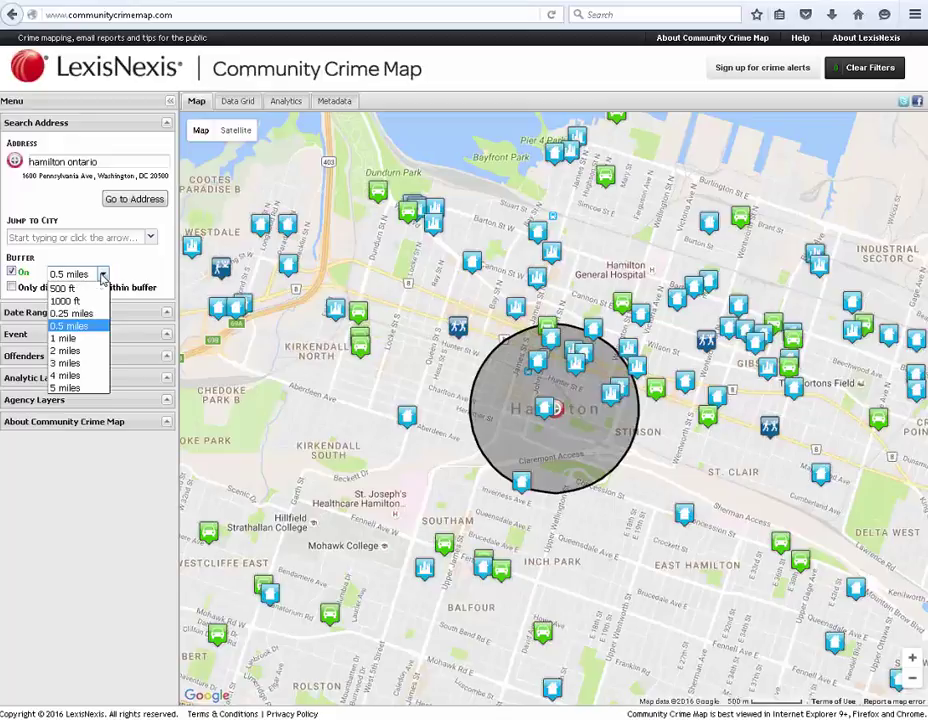
pyautogui.click(65, 339)
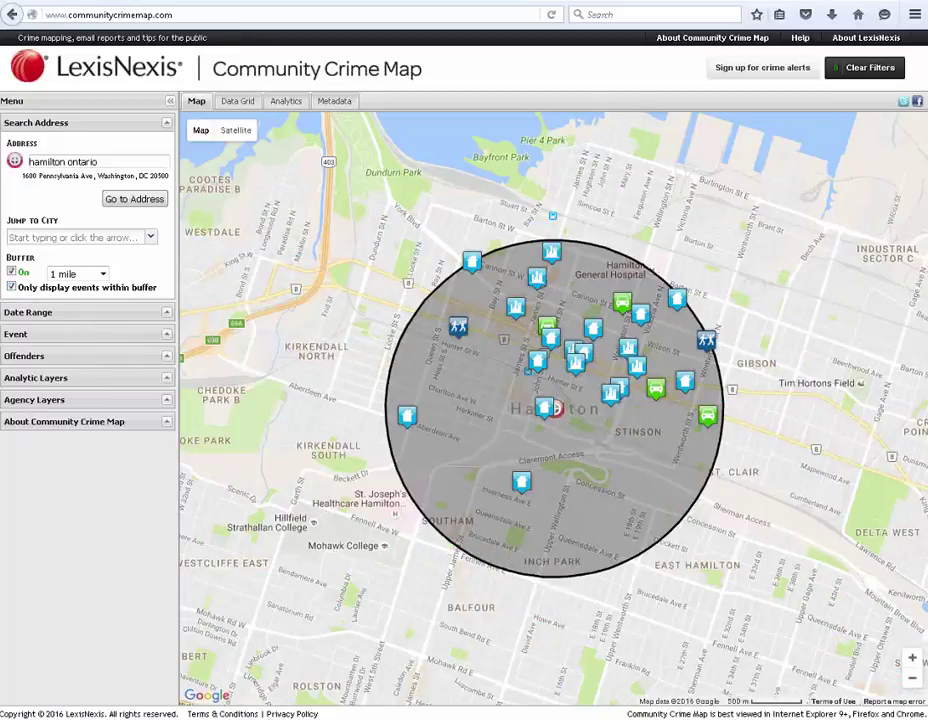
pyautogui.click(11, 287)
pyautogui.click(11, 271)
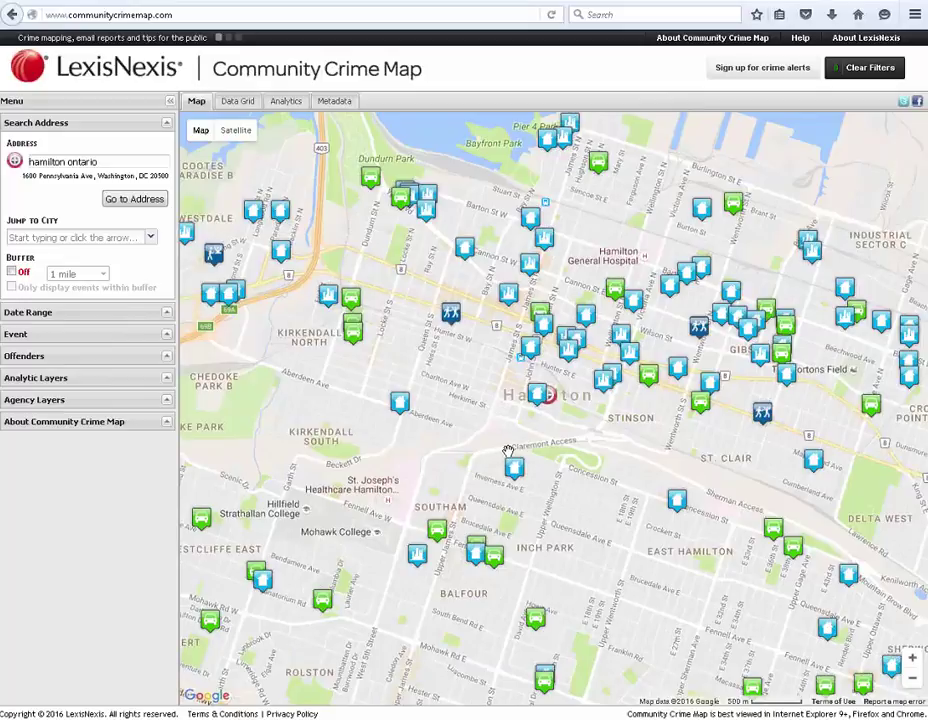
# - Zoom in twice on downtown Hamilton, then out three times to see the whole city
pyautogui.click(913, 660)
pyautogui.click(913, 660)
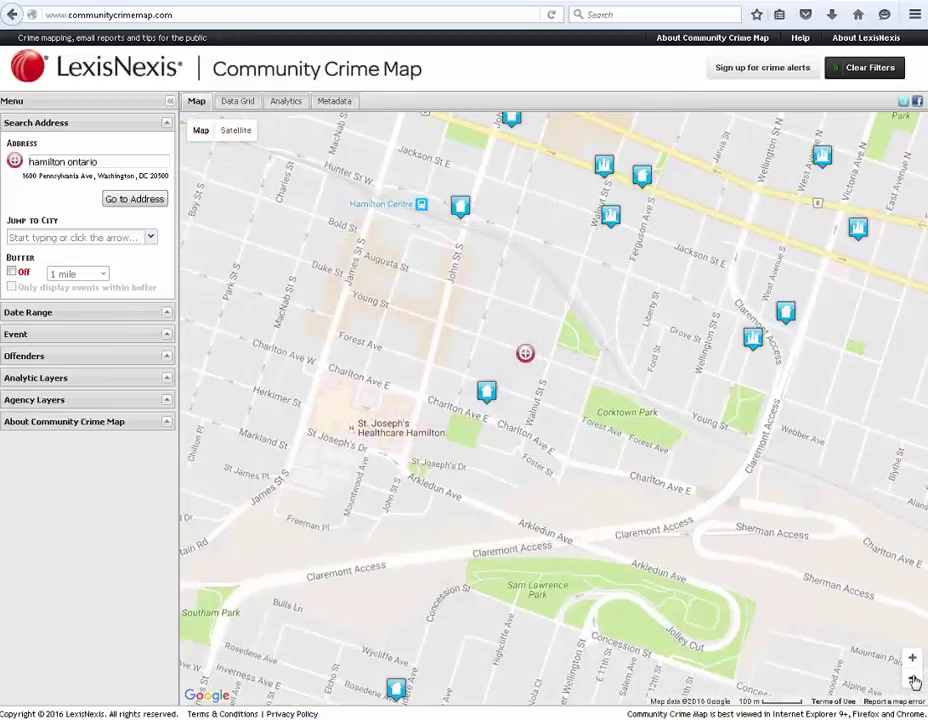
pyautogui.click(913, 681)
pyautogui.click(913, 681)
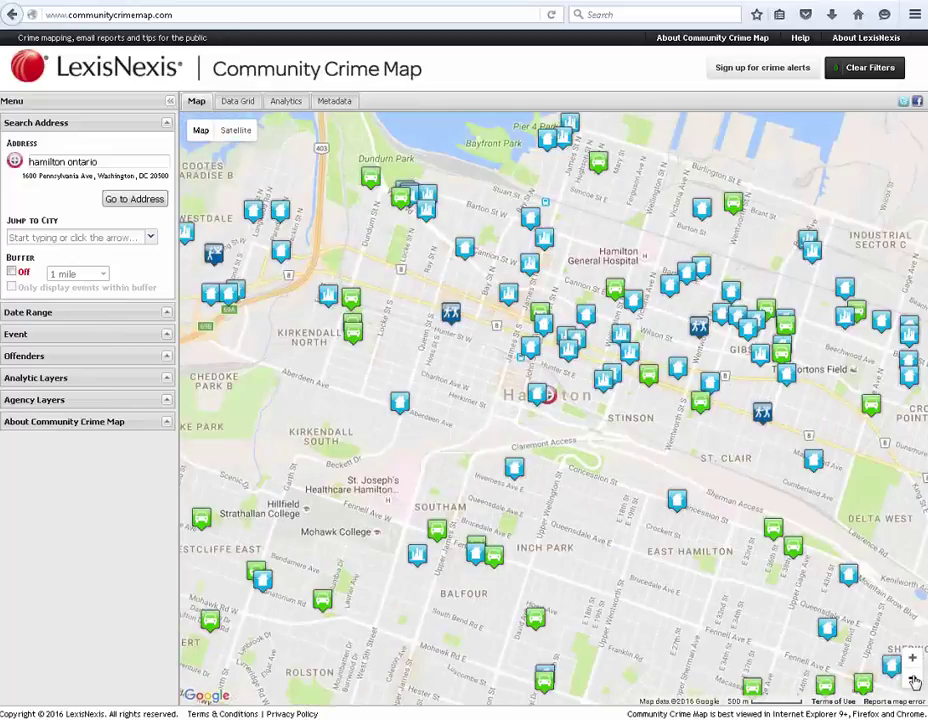
pyautogui.click(913, 681)
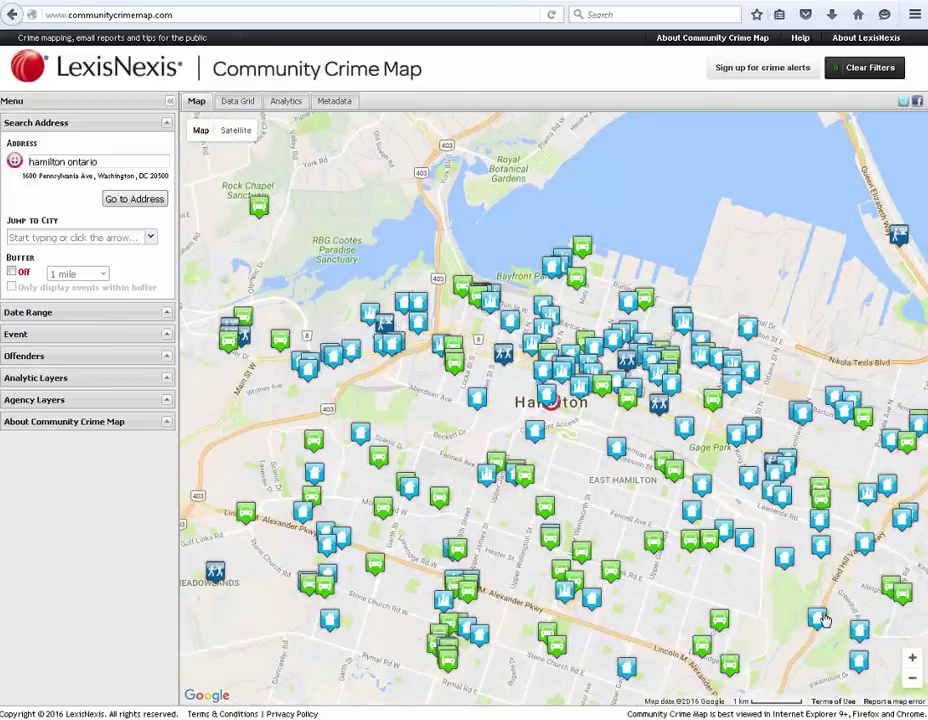
# - Preview Satellite imagery, return to the road Map, and expand the Date Range filter (10/08/2016–11/07/2016)
pyautogui.click(239, 133)
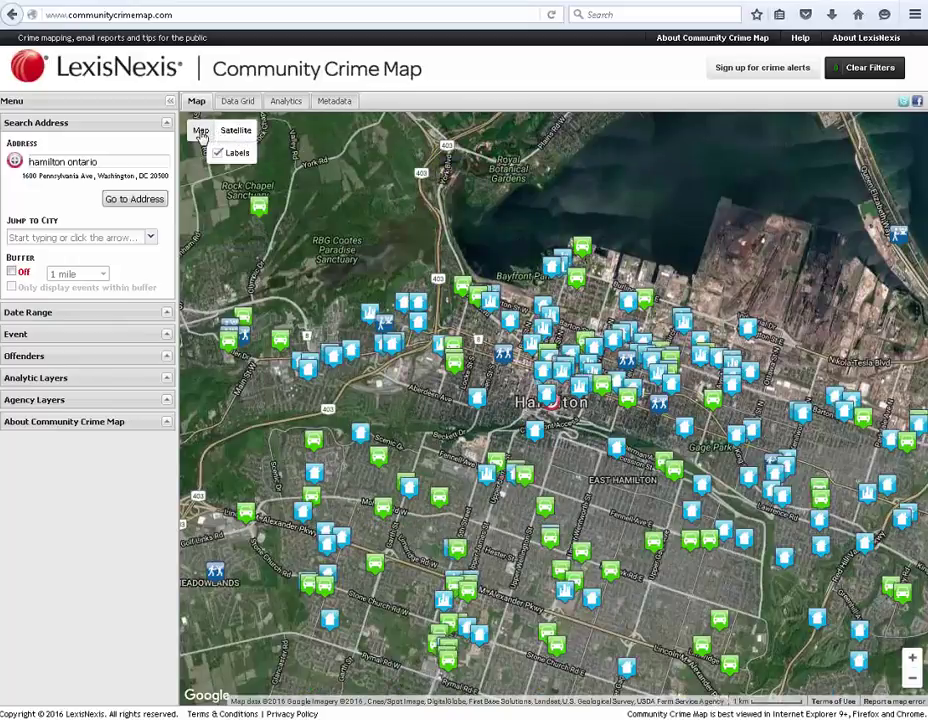
pyautogui.click(200, 133)
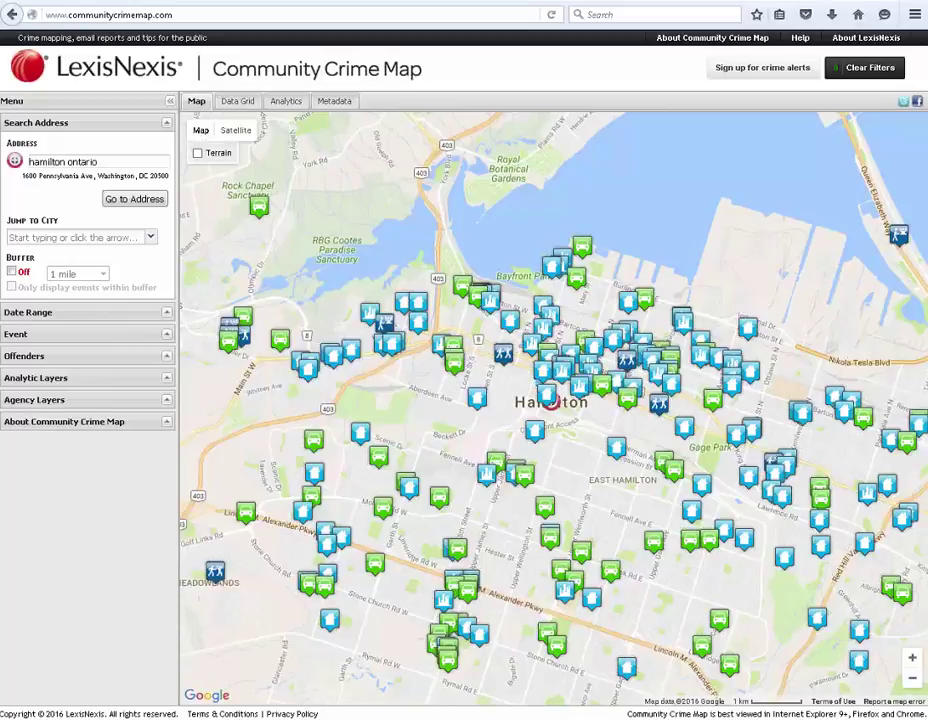
pyautogui.click(169, 313)
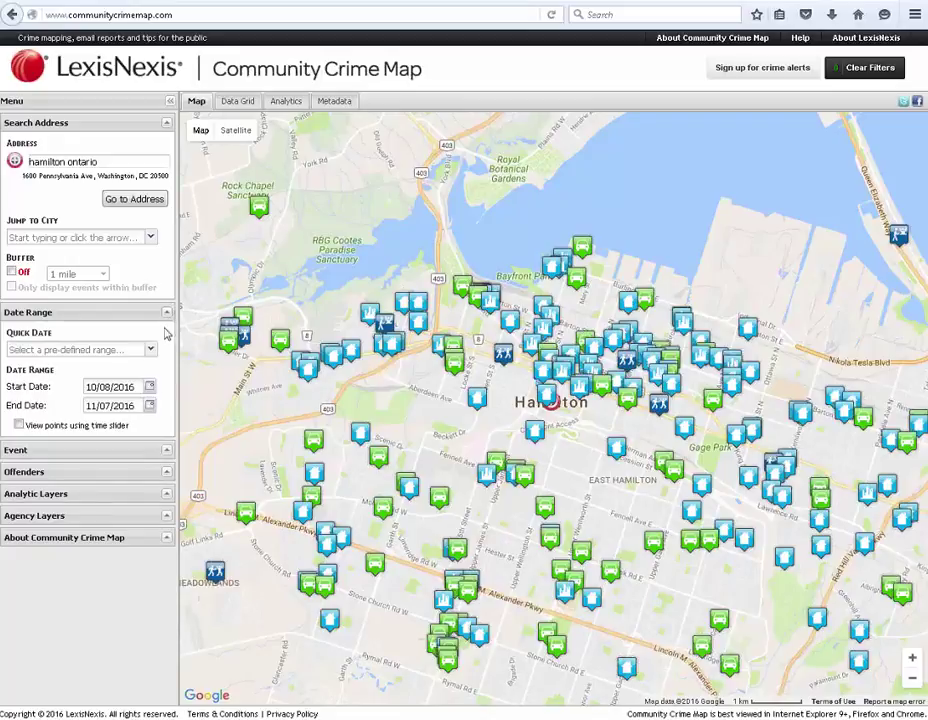
# - Check the Quick Date presets, then use the time slider to end the range on 11/06/2016
pyautogui.click(150, 351)
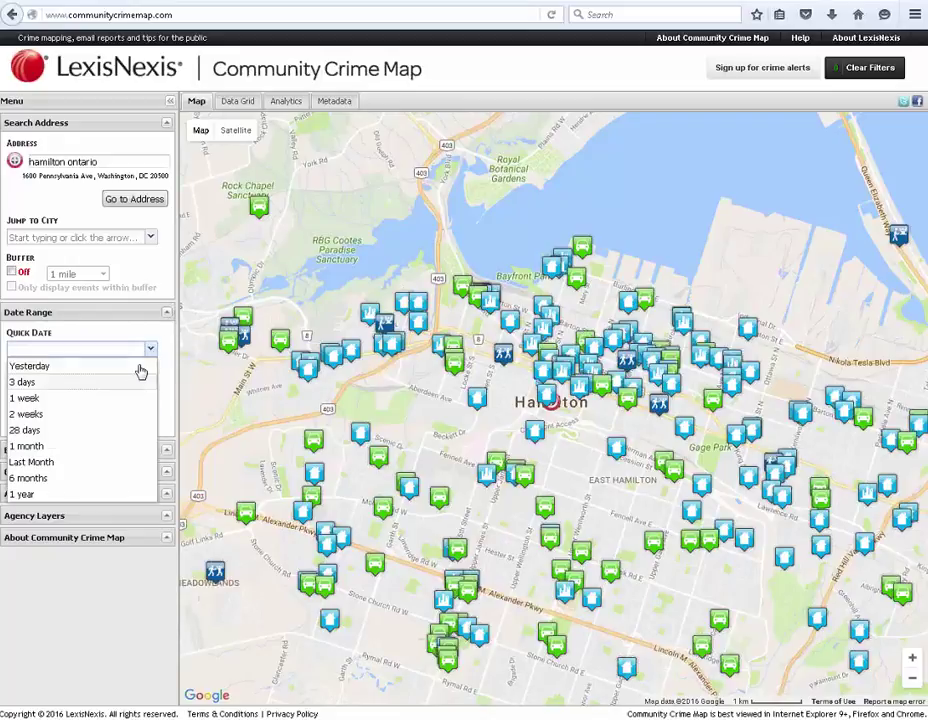
pyautogui.click(150, 349)
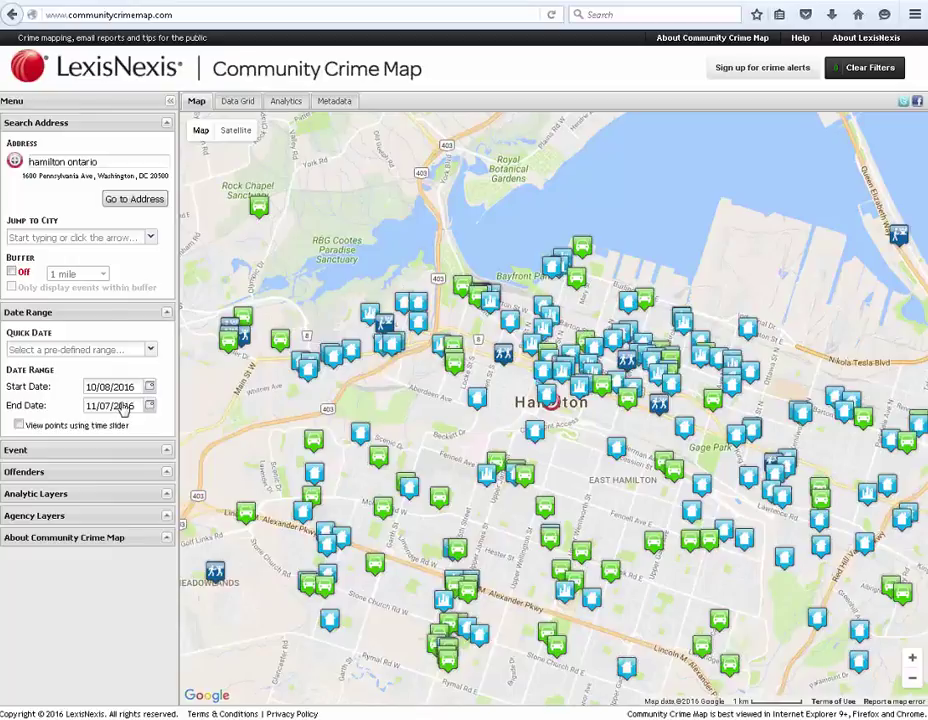
pyautogui.click(18, 424)
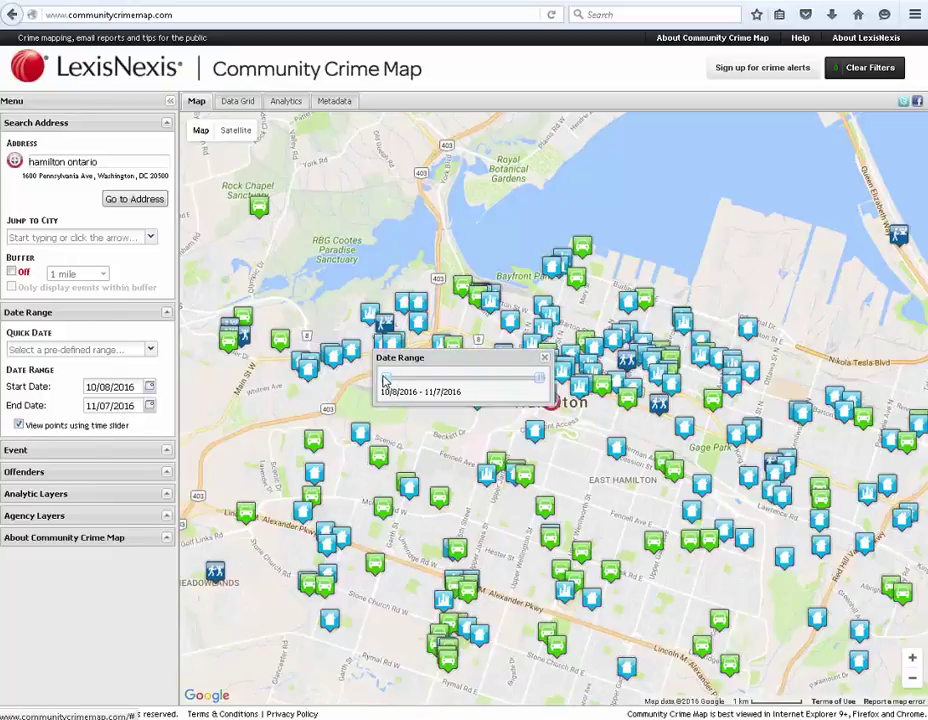
pyautogui.moveTo(406, 378); pyautogui.dragTo(388, 385)
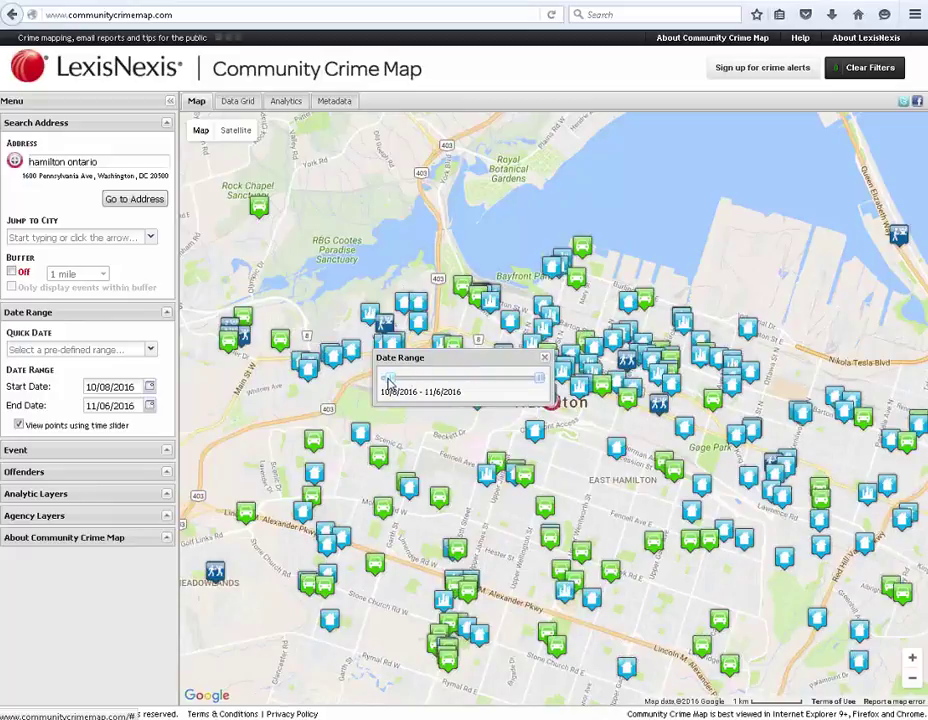
pyautogui.click(544, 357)
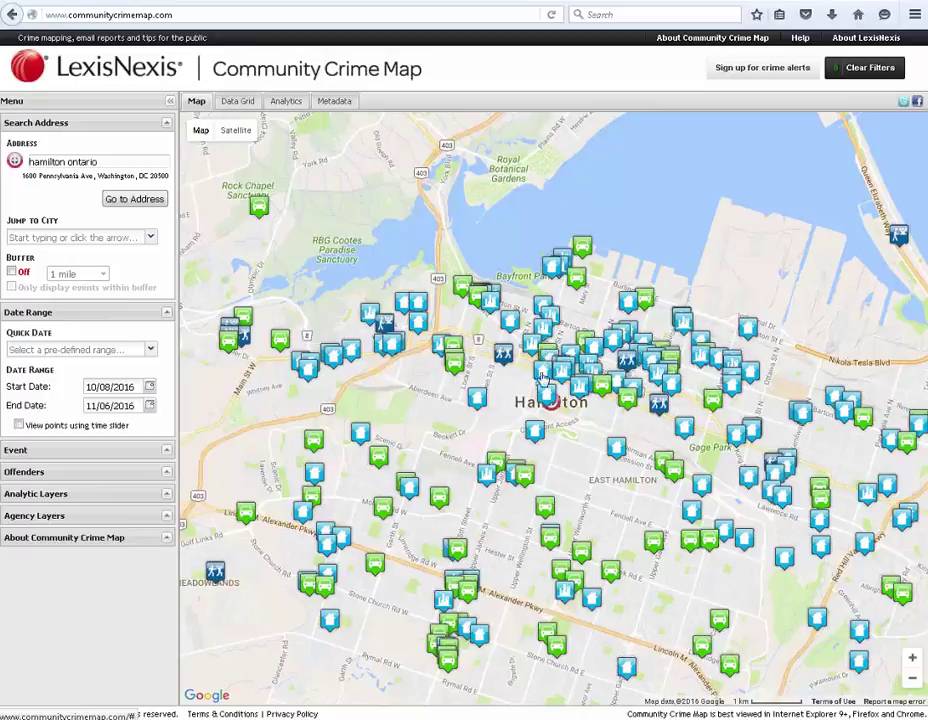
# - Expand the Event crime-type list, scroll through its entries, then collapse it again
pyautogui.click(167, 452)
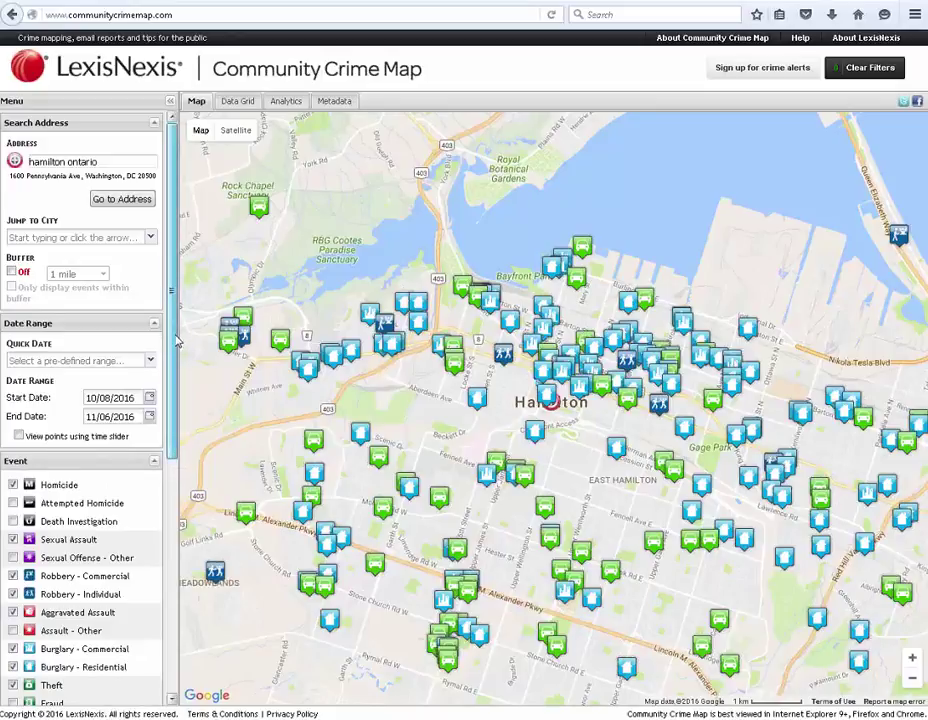
pyautogui.scroll(-3, 170, 428)
pyautogui.scroll(-3, 160, 490)
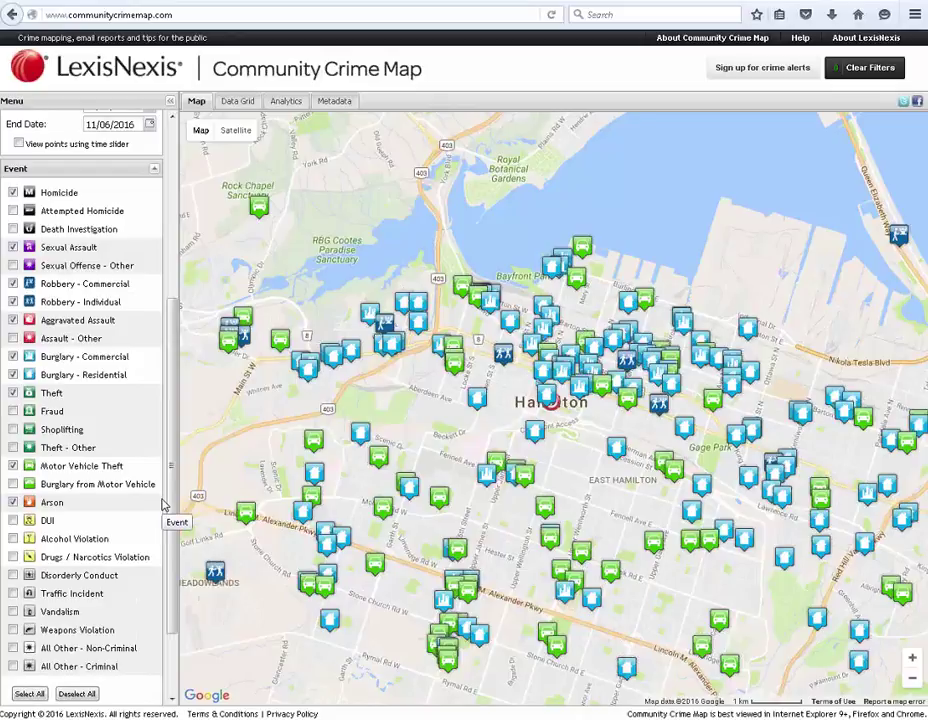
pyautogui.scroll(-2, 170, 476)
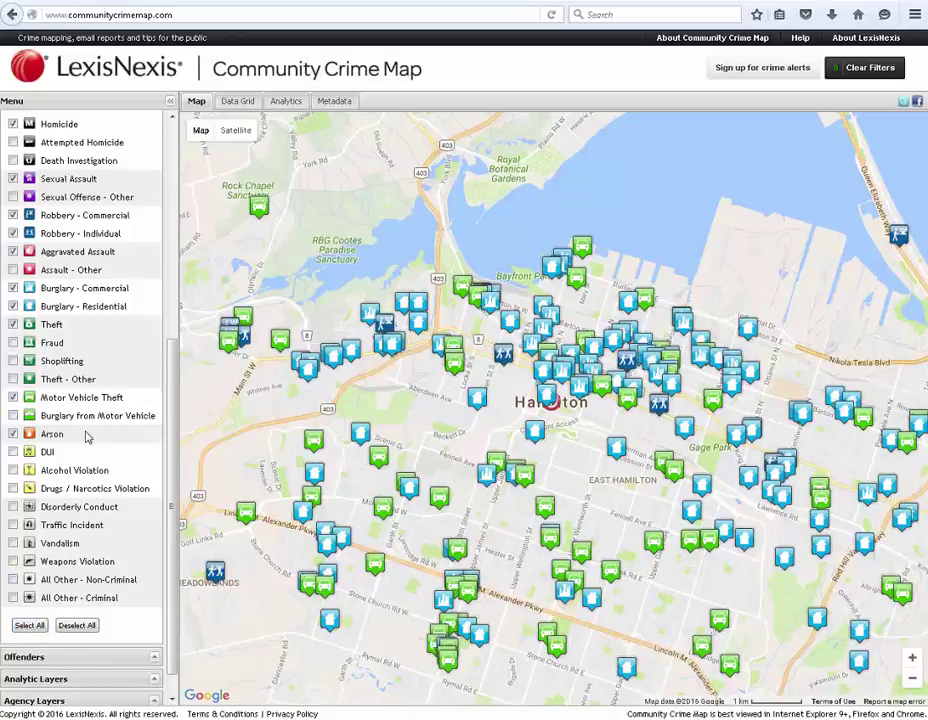
pyautogui.scroll(2, 163, 150)
pyautogui.click(154, 216)
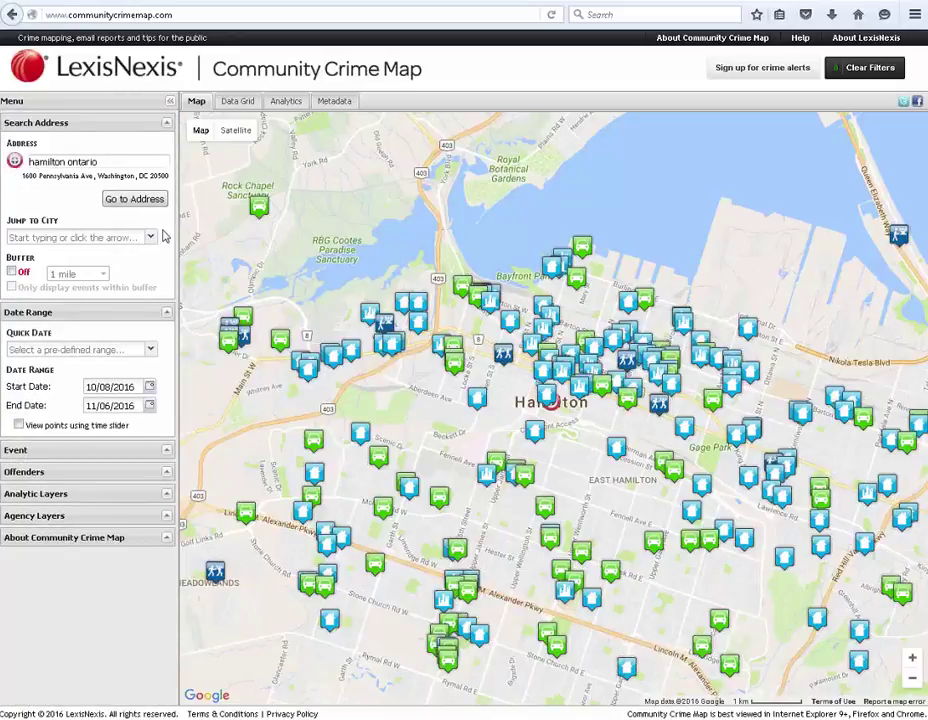
pyautogui.click(167, 473)
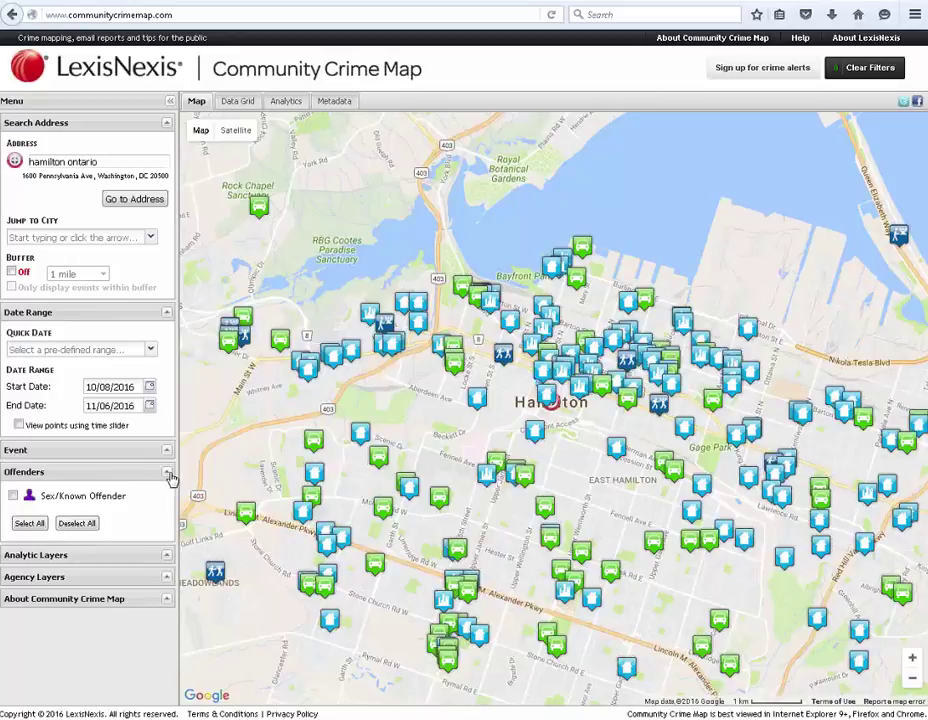
pyautogui.click(167, 476)
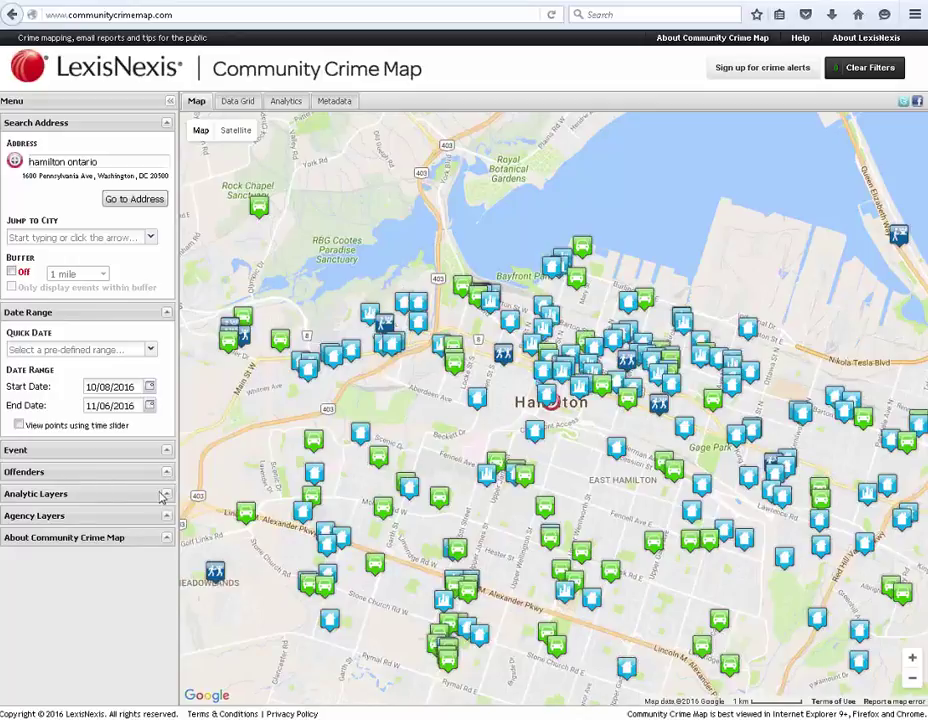
pyautogui.click(119, 496)
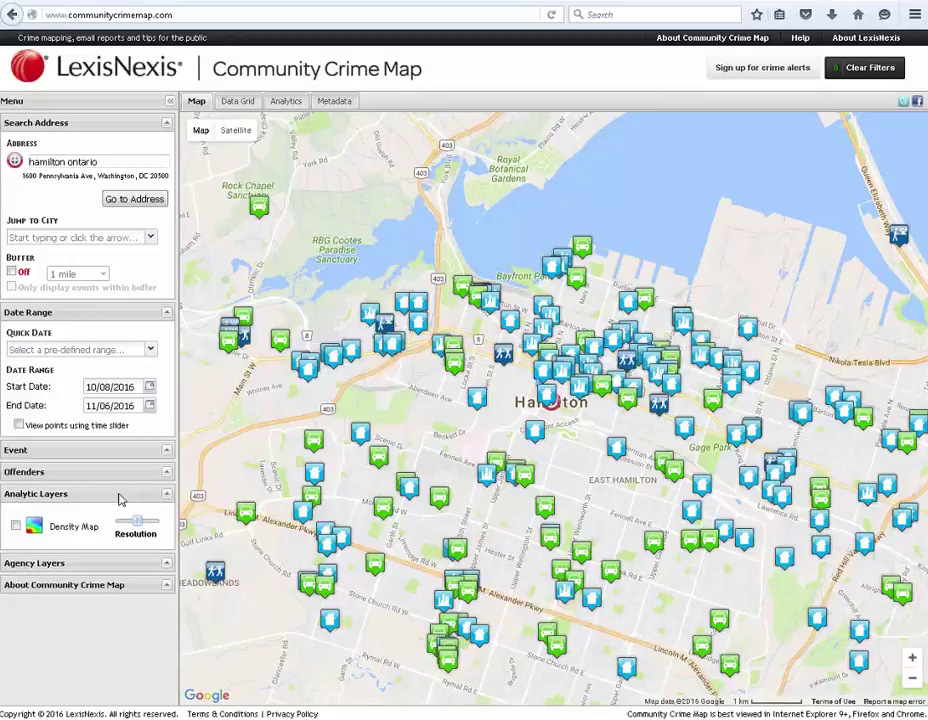
pyautogui.click(15, 525)
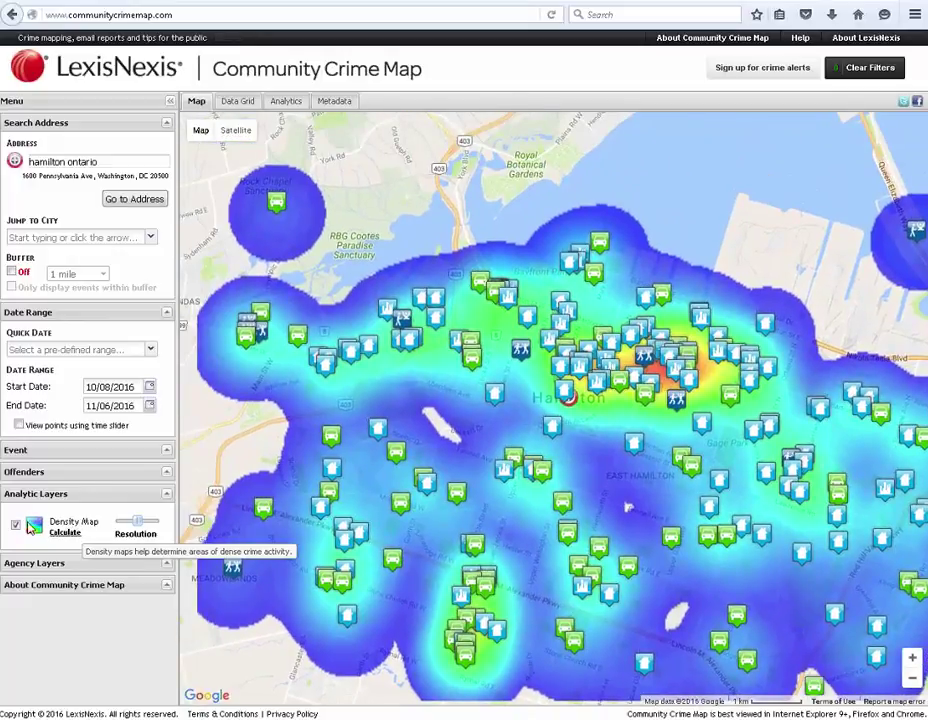
pyautogui.click(16, 528)
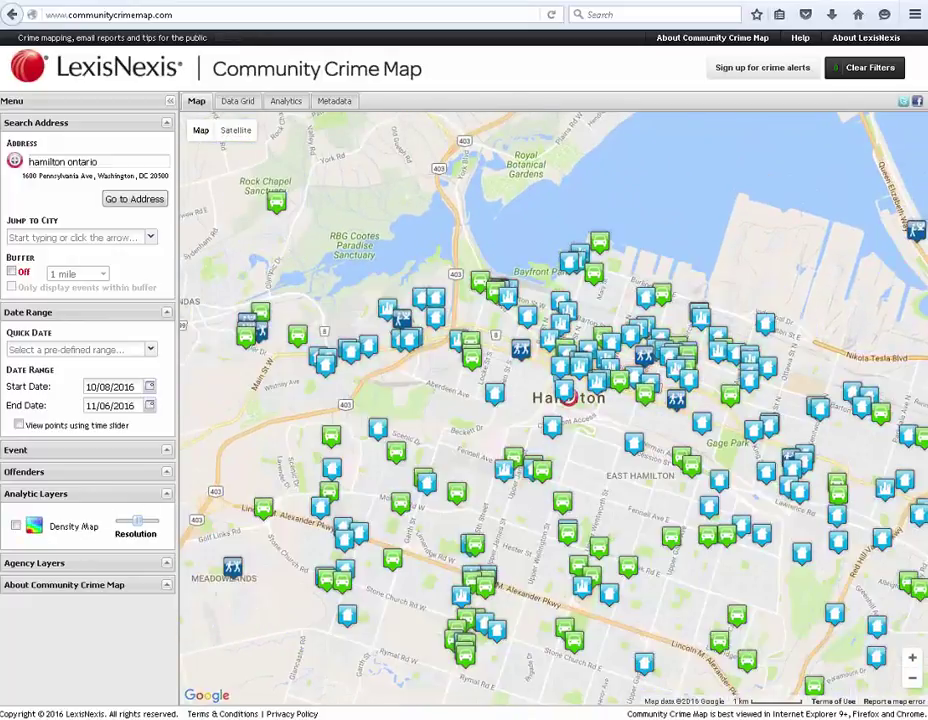
pyautogui.click(167, 494)
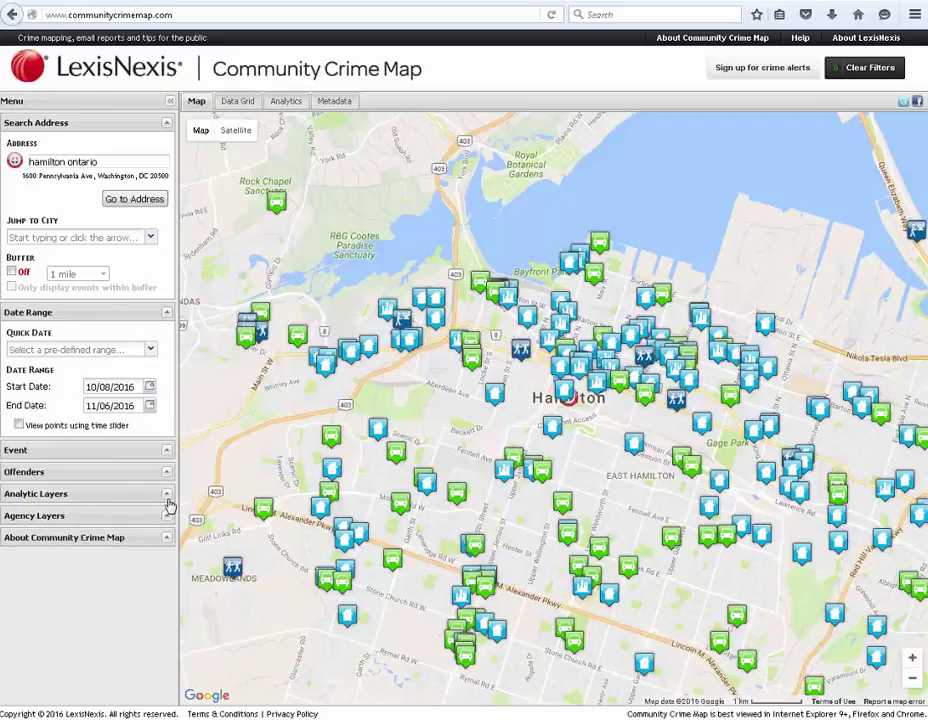
# - Turn on the Wards agency layer, zoom out once, then zoom in twice on central Hamilton
pyautogui.click(166, 517)
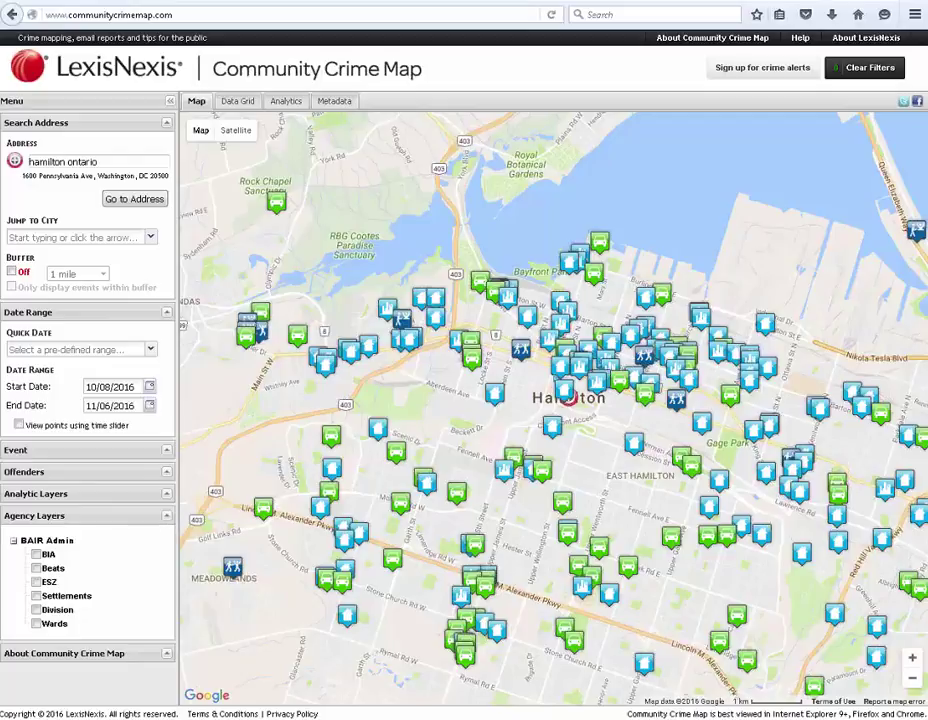
pyautogui.click(36, 624)
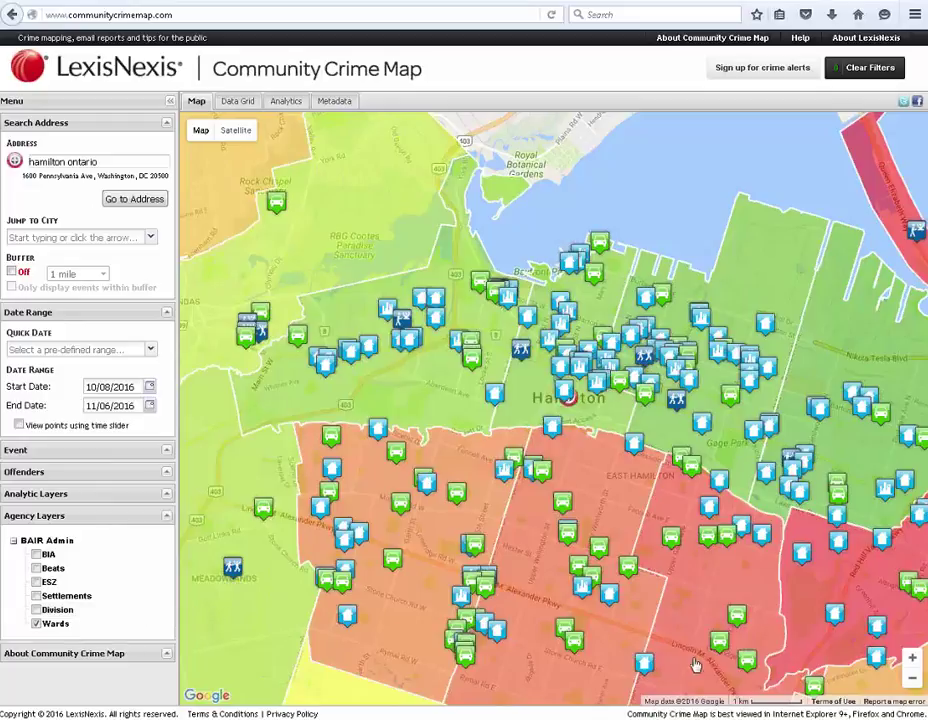
pyautogui.click(913, 679)
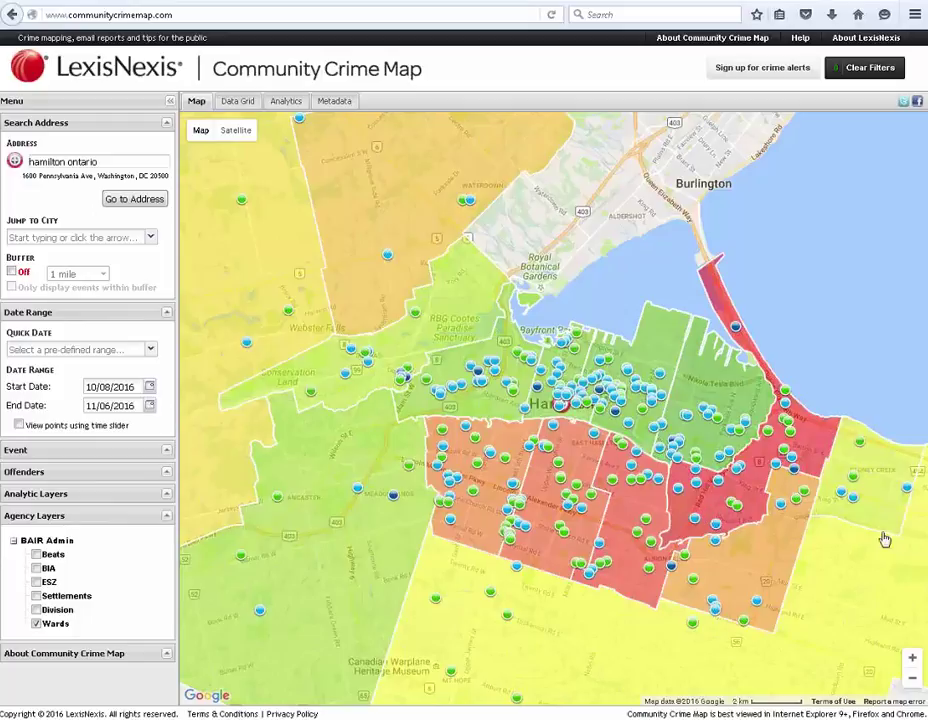
pyautogui.click(912, 664)
pyautogui.click(912, 664)
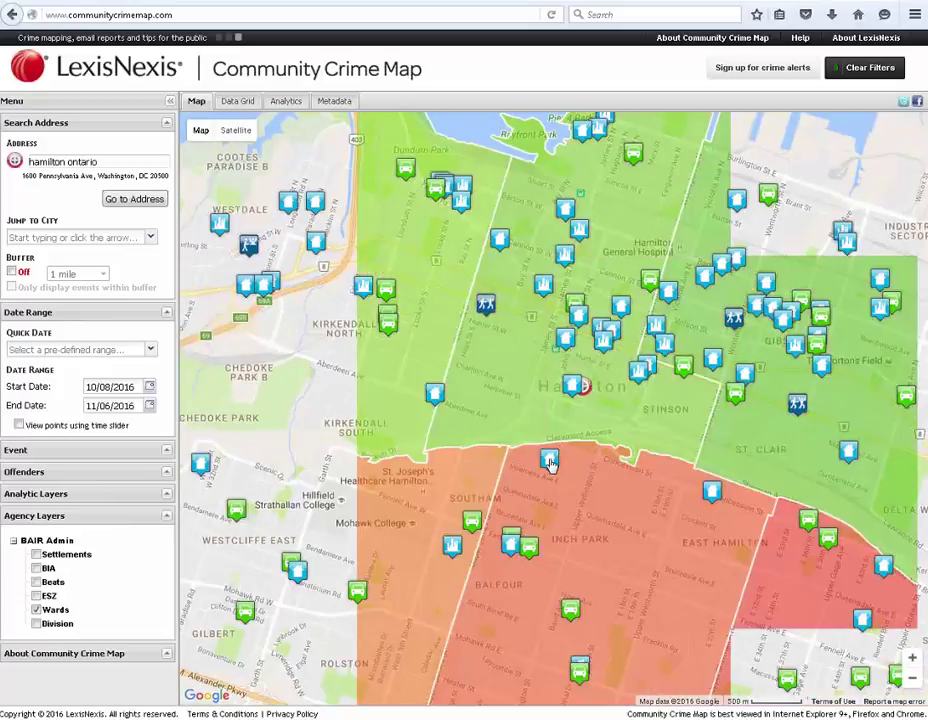
# - Inspect a Burglary - Residential incident popup, then list events in the Data Grid (records 1–20 of 100)
pyautogui.click(550, 460)
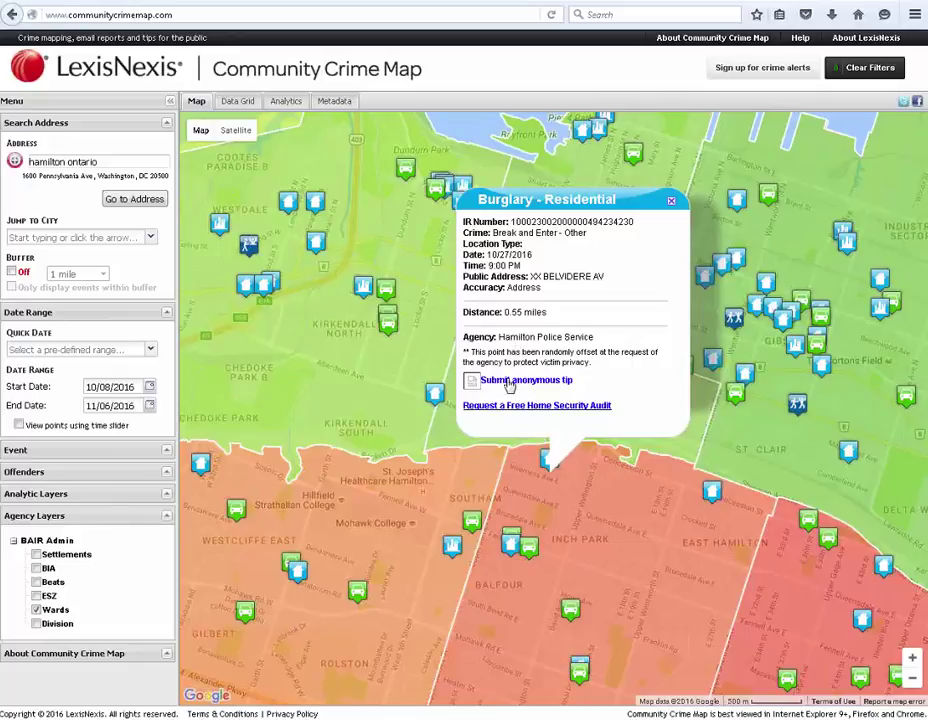
pyautogui.click(673, 204)
pyautogui.click(246, 102)
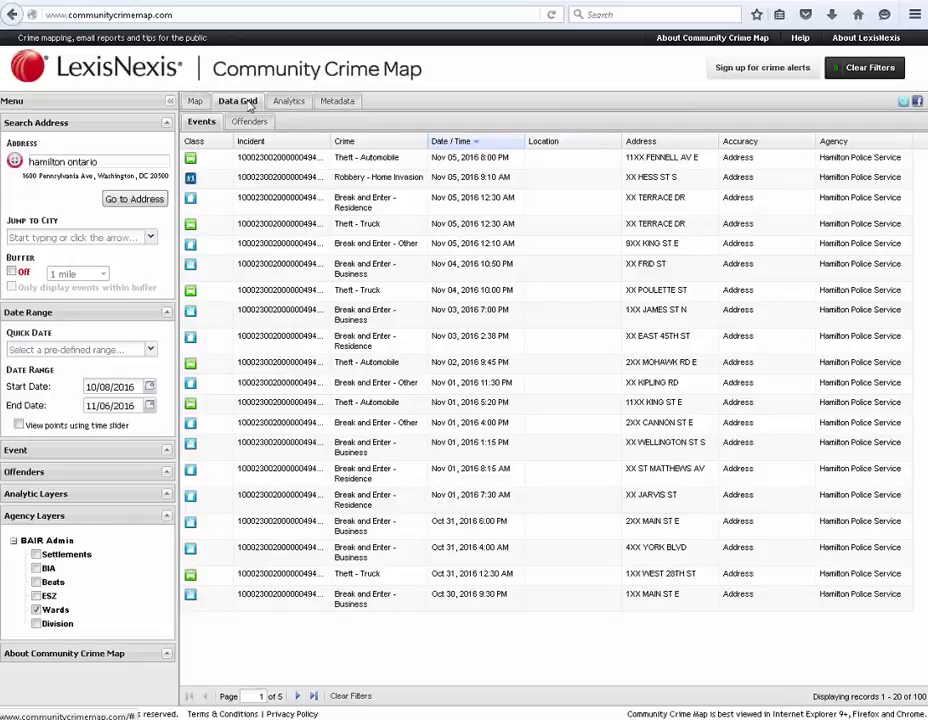
# - Move the Date / Time column ahead of Crime in the Data Grid, then show the Analytics charts
pyautogui.moveTo(489, 150); pyautogui.dragTo(337, 141)
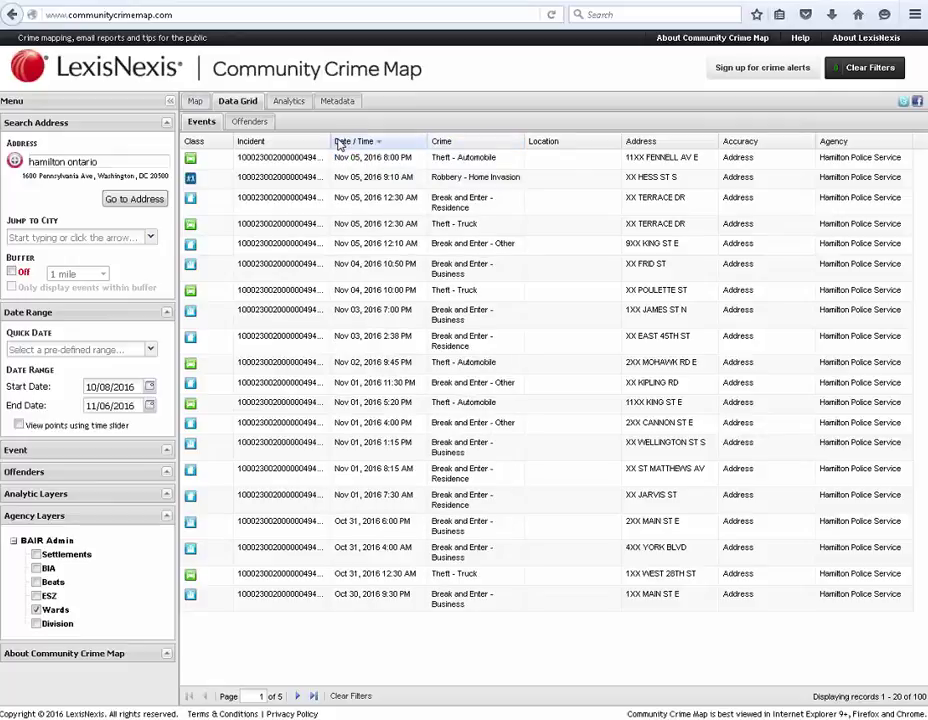
pyautogui.click(292, 104)
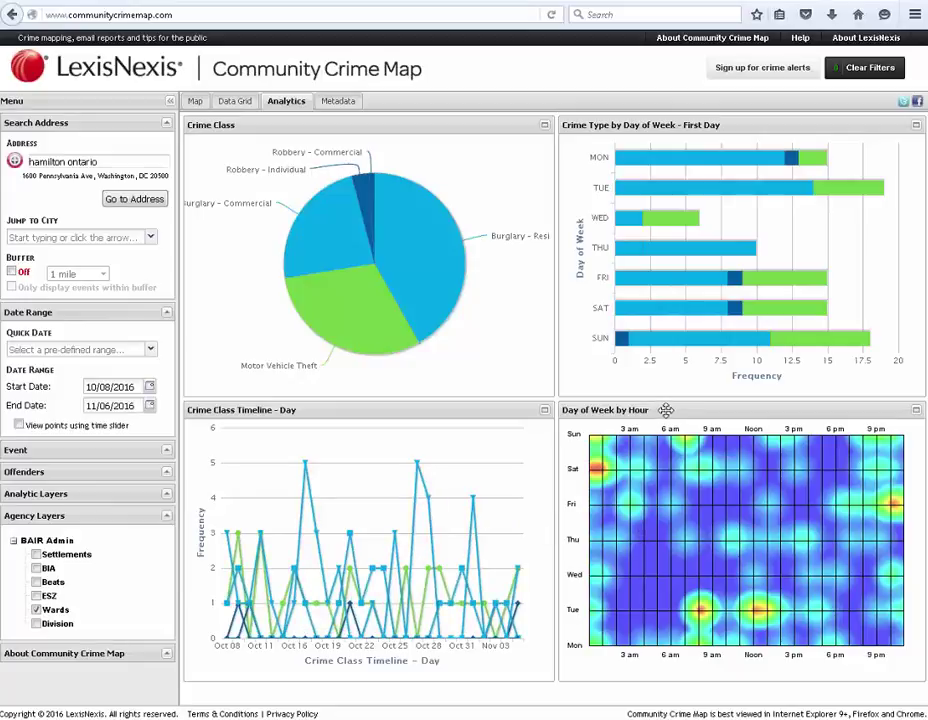
# - Try moving the Day of Week by Hour chart, review the Metadata, then open the crime alert signup form
pyautogui.moveTo(663, 411)
pyautogui.mouseDown()
pyautogui.moveTo(551, 387)
pyautogui.moveTo(416, 311)
pyautogui.moveTo(400, 292)
pyautogui.moveTo(476, 352)
pyautogui.moveTo(636, 423)
pyautogui.moveTo(672, 425)
pyautogui.mouseUp()
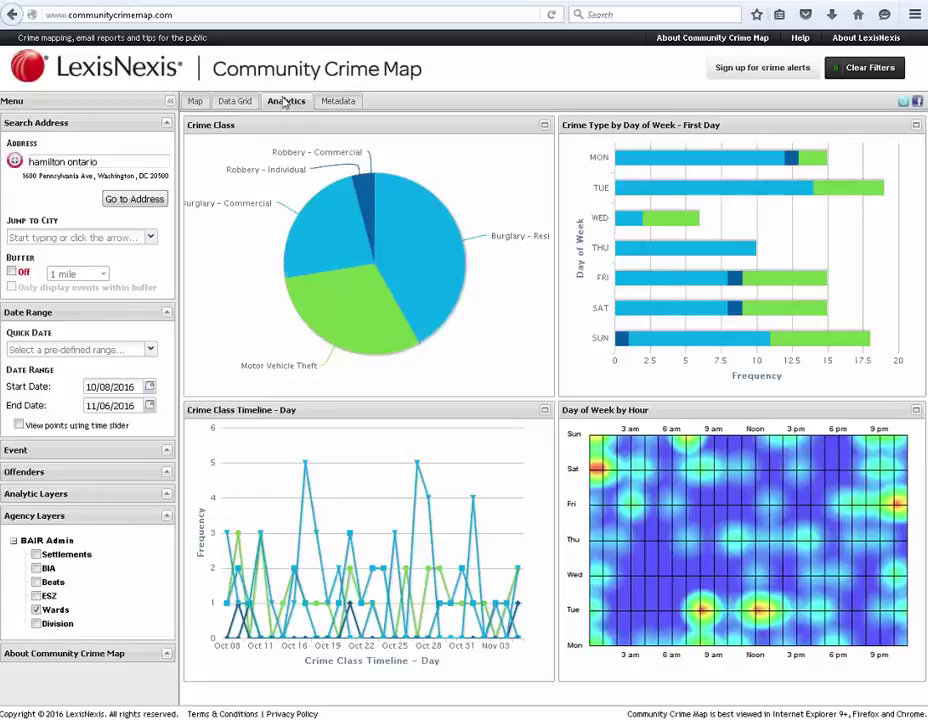
pyautogui.click(338, 103)
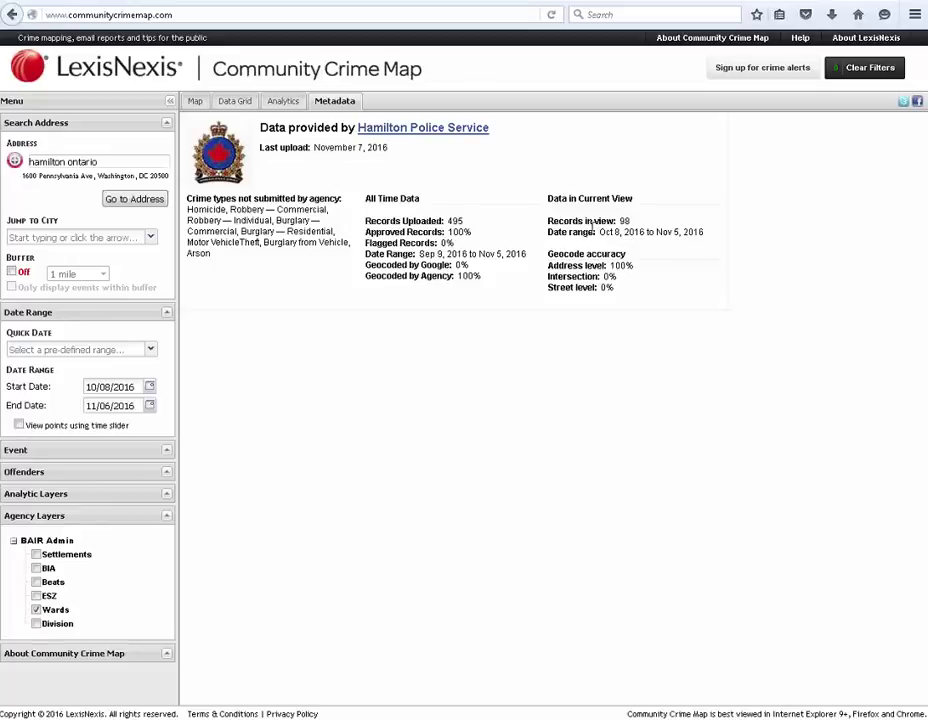
pyautogui.click(745, 77)
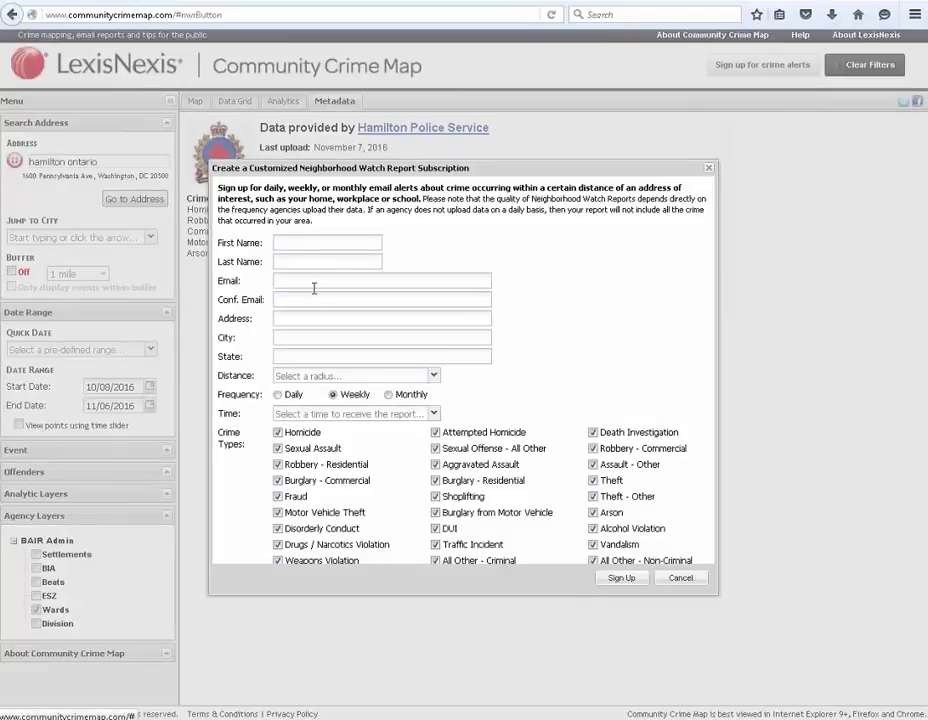
pyautogui.click(435, 378)
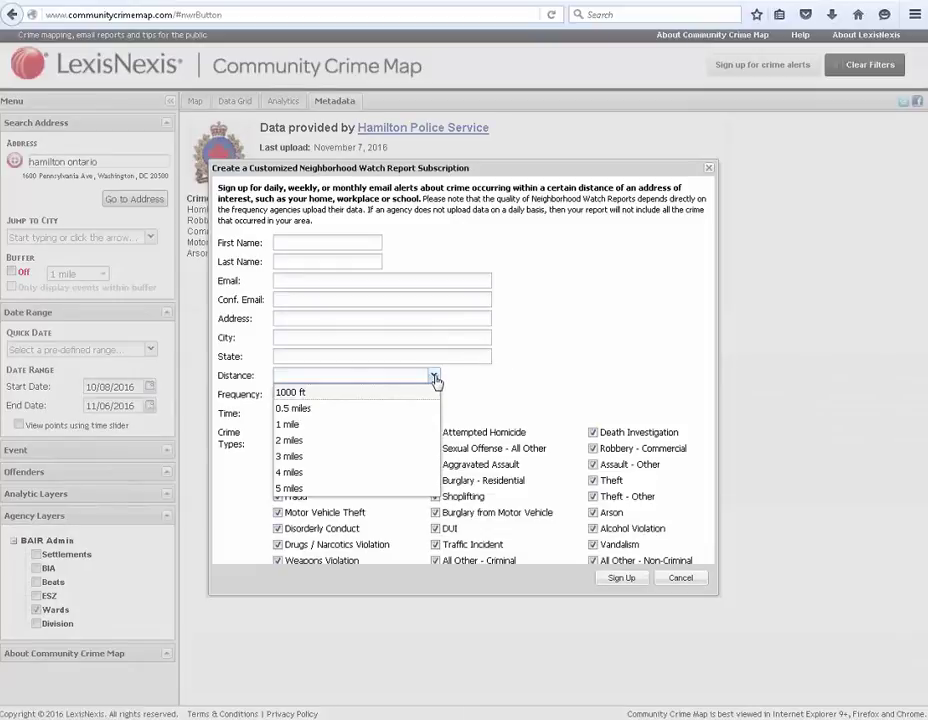
pyautogui.click(478, 387)
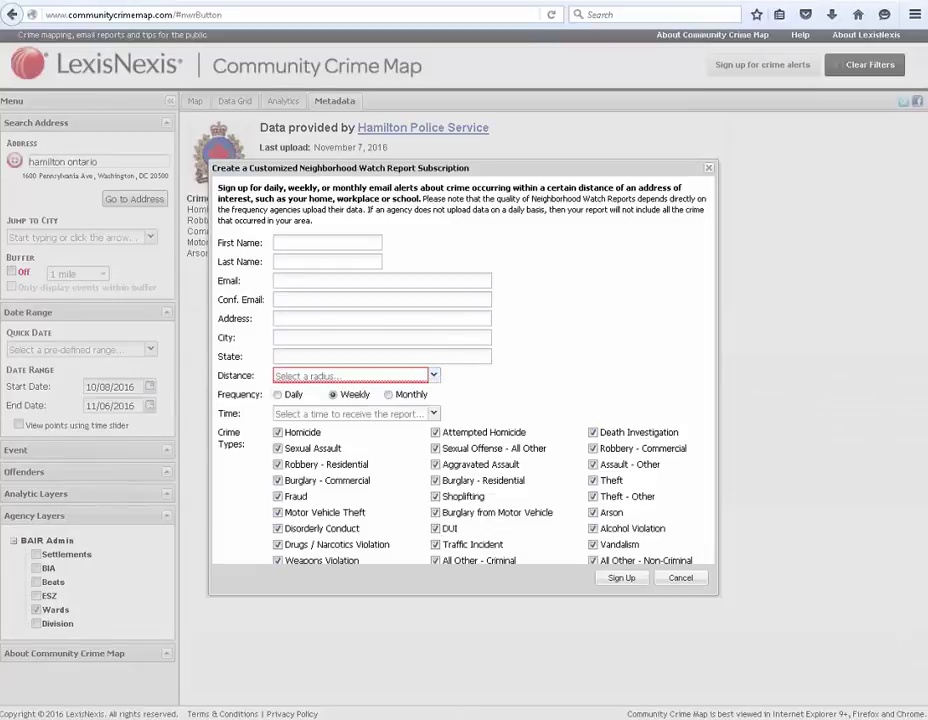